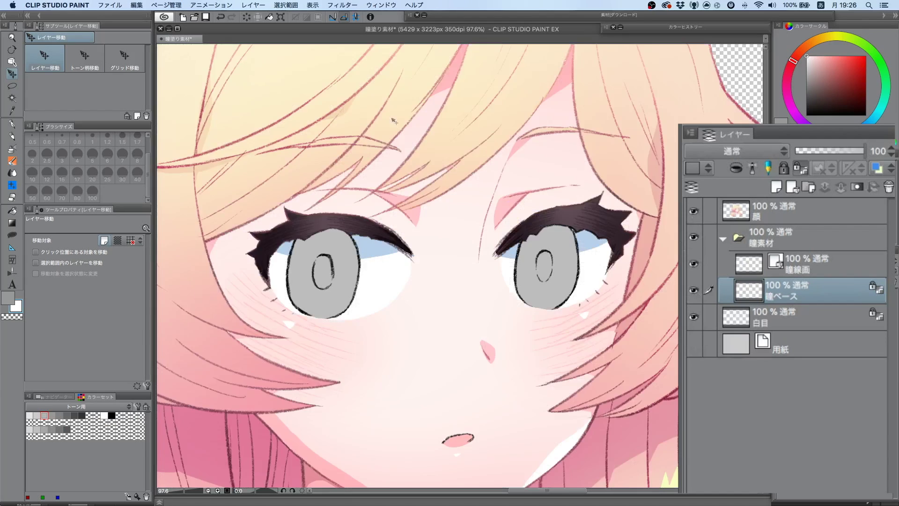
# Step: Fill both irises on the 瞳ベース layer with light blue (H 201, S 50, V 100)
pyautogui.scroll(-3, 270, 221)
pyautogui.moveTo(238, 317); pyautogui.dragTo(359, 337)
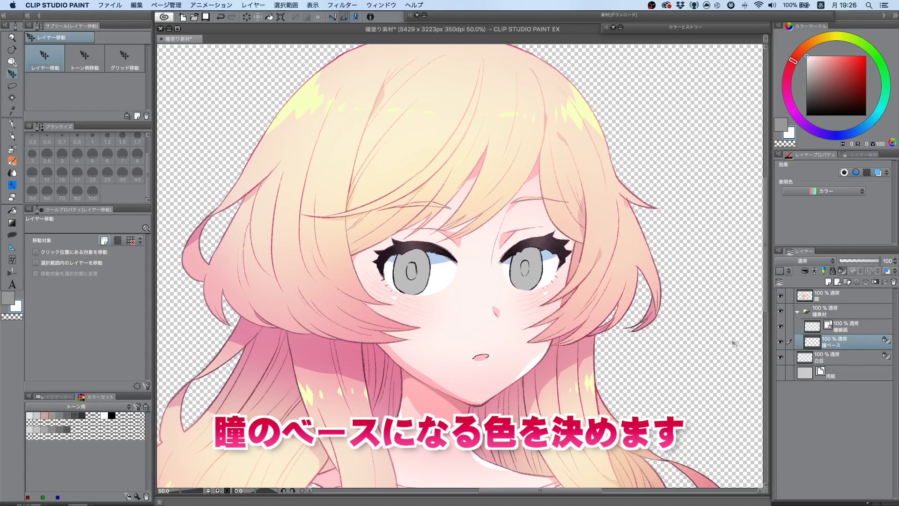
pyautogui.click(869, 124)
pyautogui.click(834, 59)
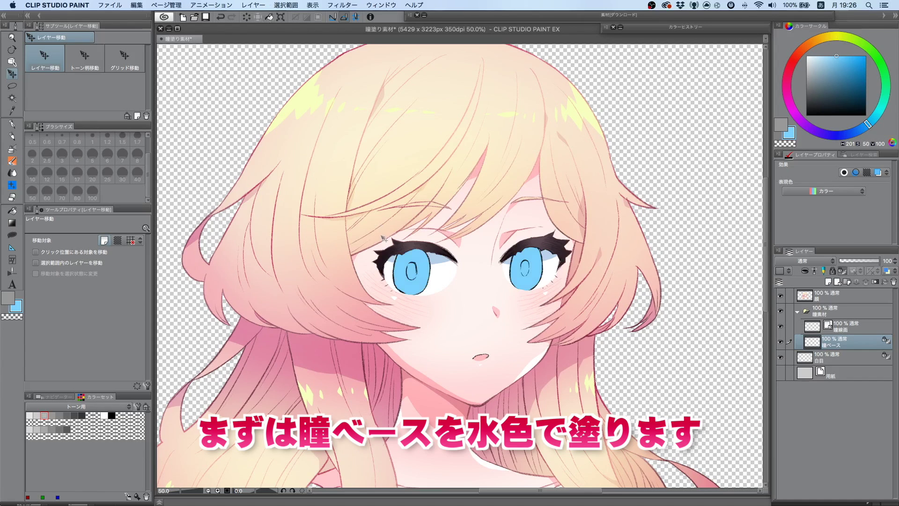
# Step: Add a new layer above 瞳ベース, clip it to that layer and set its blending mode to Multiply (乗算)
pyautogui.scroll(3, 383, 237)
pyautogui.moveTo(402, 380); pyautogui.dragTo(289, 353)
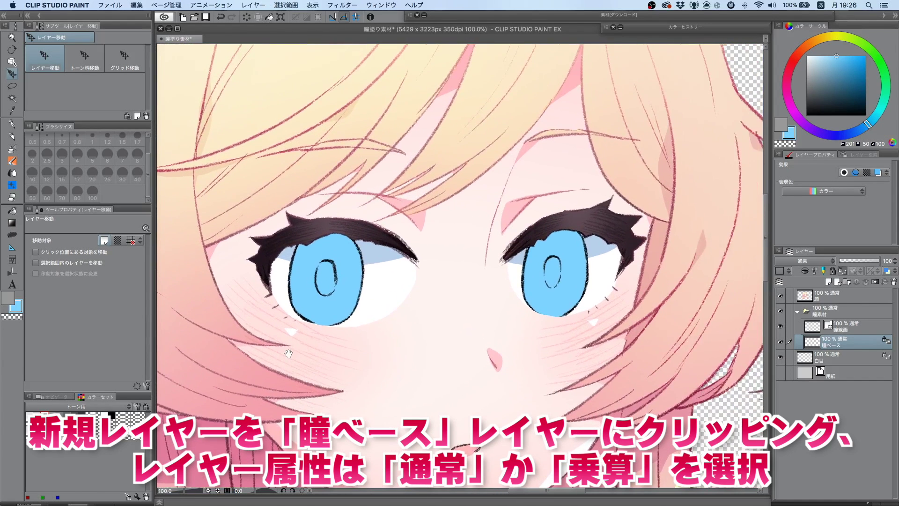
pyautogui.click(776, 187)
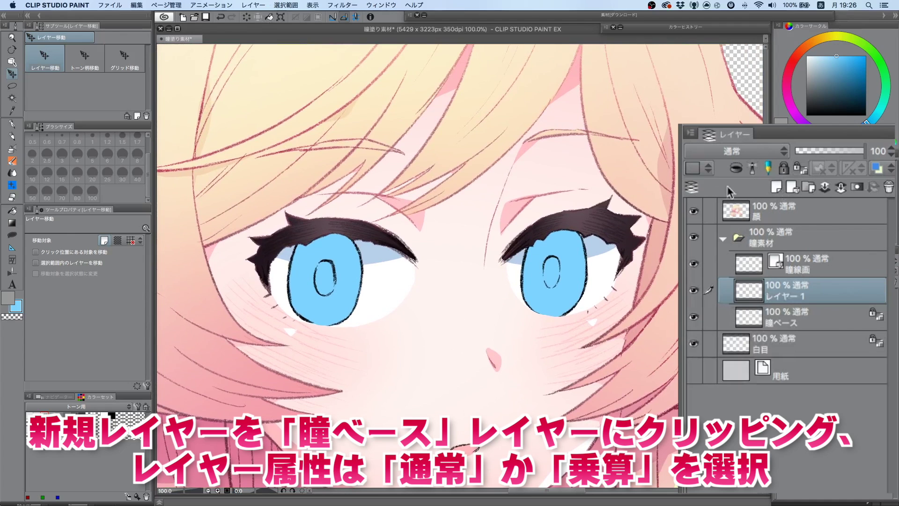
pyautogui.click(736, 167)
pyautogui.click(716, 154)
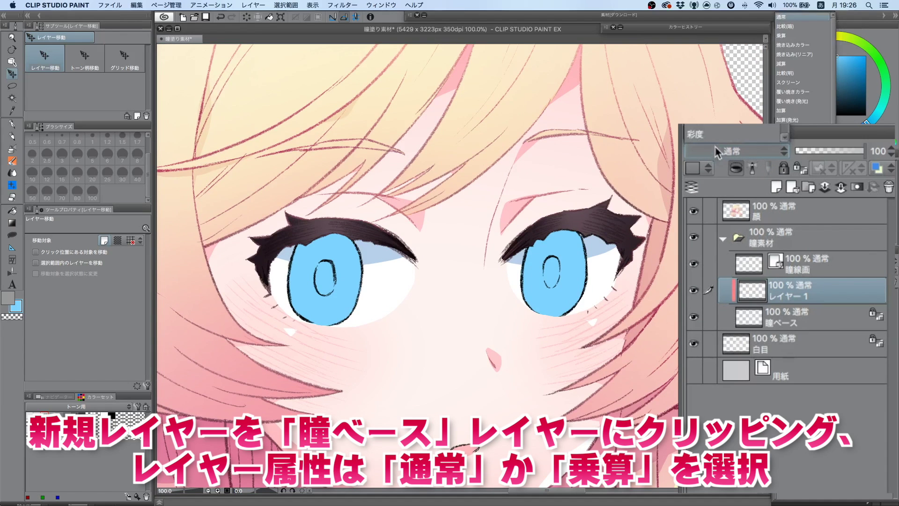
pyautogui.click(781, 37)
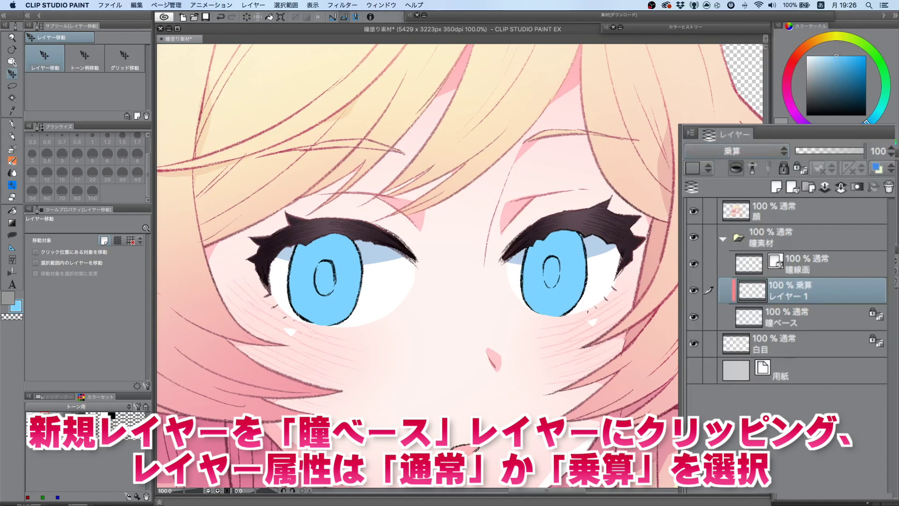
# Step: Shade the upper part of both irises with Lasso Fill (投げなわ塗り) in a purplish blue (H 232, S 35, V 100)
pyautogui.click(849, 132)
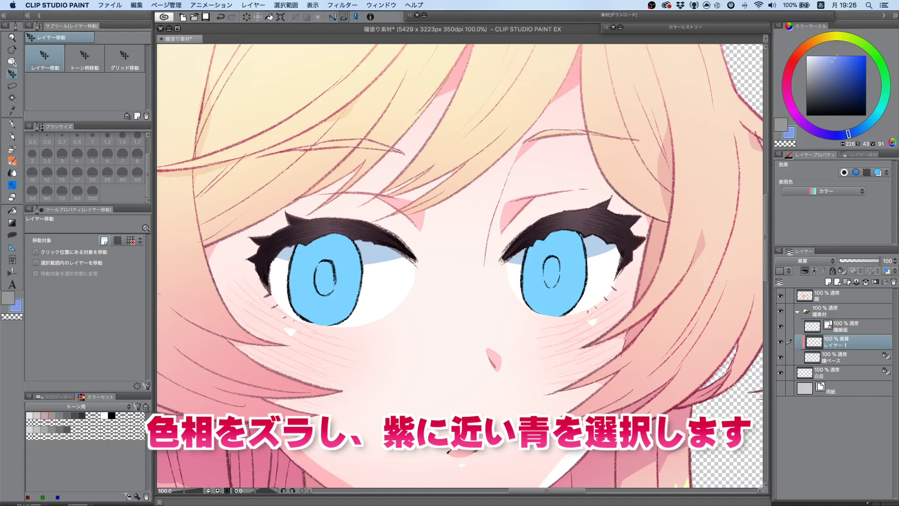
pyautogui.moveTo(773, 288); pyautogui.dragTo(758, 288)
pyautogui.moveTo(740, 89)
pyautogui.mouseDown()
pyautogui.moveTo(726, 63)
pyautogui.moveTo(717, 68)
pyautogui.mouseUp()
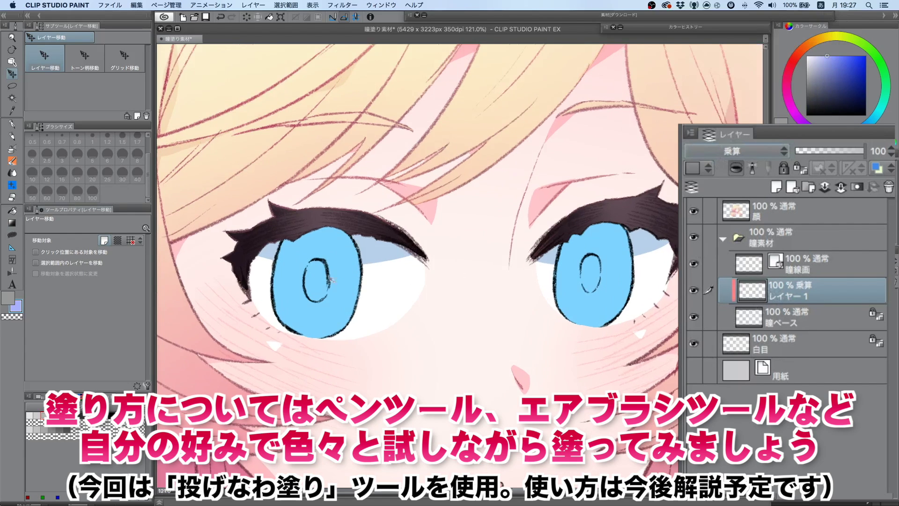
pyautogui.moveTo(658, 233); pyautogui.dragTo(630, 276)
pyautogui.moveTo(660, 224); pyautogui.dragTo(659, 230)
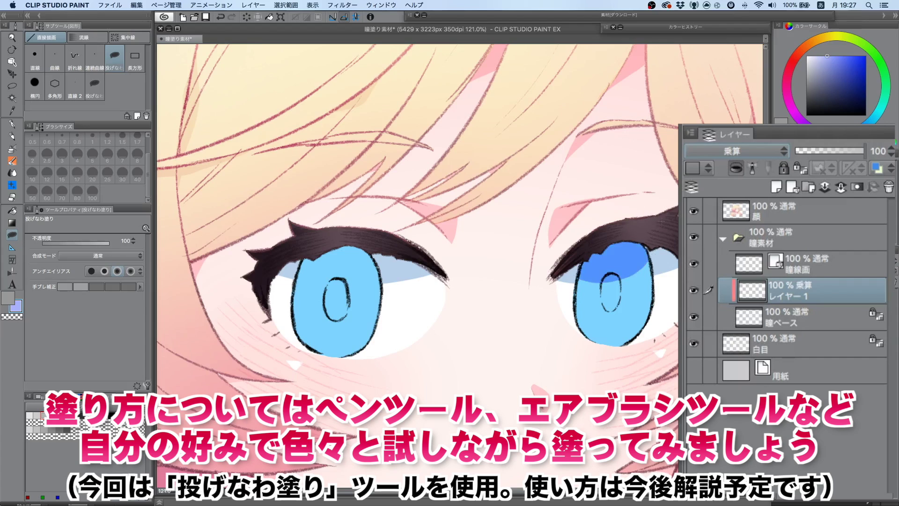
pyautogui.moveTo(302, 285)
pyautogui.mouseDown()
pyautogui.moveTo(328, 208)
pyautogui.moveTo(382, 209)
pyautogui.mouseUp()
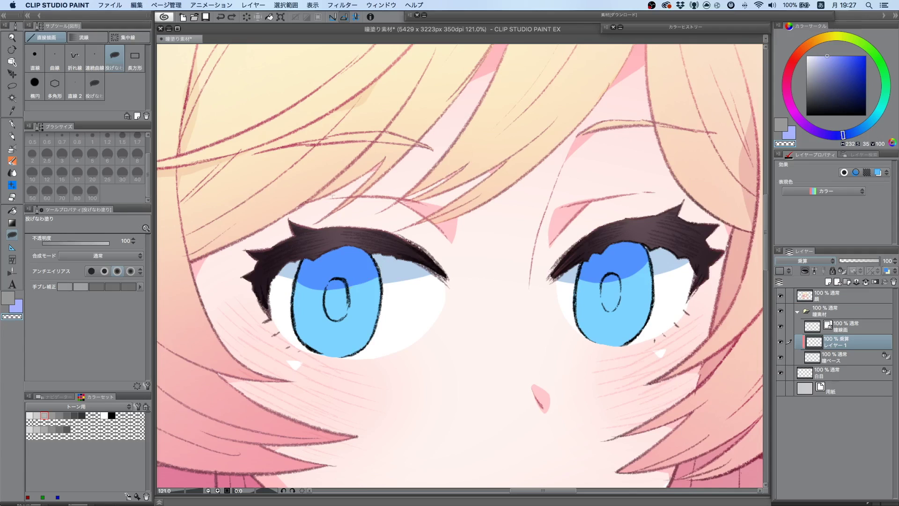
# Step: Lasso-fill a rounded area around the pupil in both eyes with the same purplish blue
pyautogui.moveTo(289, 272); pyautogui.dragTo(294, 265)
pyautogui.moveTo(663, 260)
pyautogui.mouseDown()
pyautogui.moveTo(623, 286)
pyautogui.moveTo(561, 265)
pyautogui.mouseUp()
pyautogui.scroll(3, 488, 296)
pyautogui.moveTo(488, 296); pyautogui.dragTo(329, 310)
pyautogui.moveTo(505, 296)
pyautogui.mouseDown()
pyautogui.moveTo(505, 321)
pyautogui.moveTo(465, 304)
pyautogui.mouseUp()
pyautogui.moveTo(256, 346); pyautogui.dragTo(491, 375)
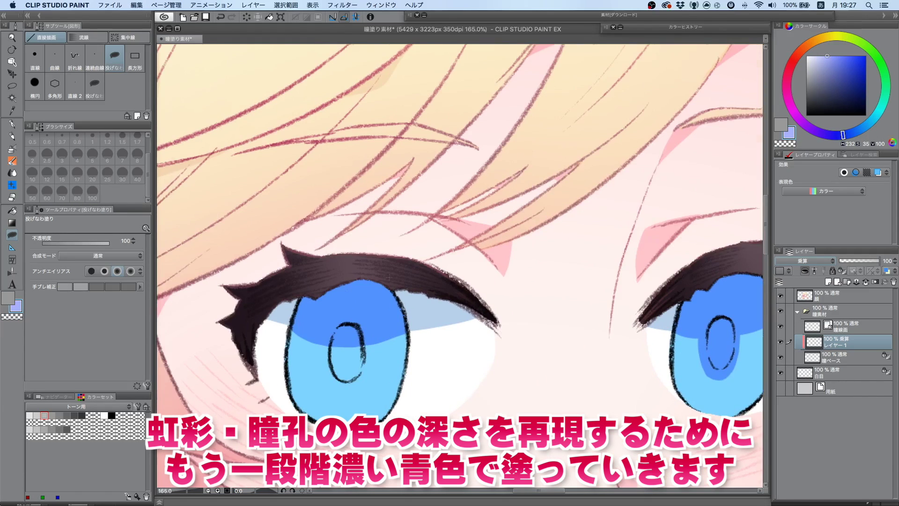
pyautogui.moveTo(326, 330); pyautogui.dragTo(328, 323)
pyautogui.moveTo(328, 323)
pyautogui.mouseDown()
pyautogui.moveTo(270, 274)
pyautogui.moveTo(379, 257)
pyautogui.moveTo(338, 381)
pyautogui.mouseUp()
# Step: Lasso-fill the top edge and outer rims of both irises with a darker blue (H 248, S 70, V 74)
pyautogui.click(828, 135)
pyautogui.scroll(-1, 460, 266)
pyautogui.moveTo(300, 259); pyautogui.dragTo(289, 327)
pyautogui.moveTo(290, 328); pyautogui.dragTo(292, 363)
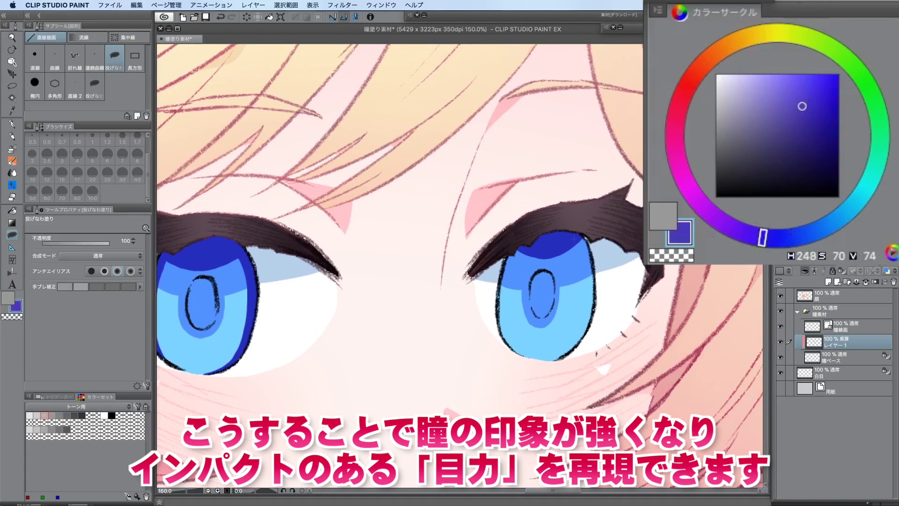
pyautogui.moveTo(581, 241)
pyautogui.mouseDown()
pyautogui.moveTo(586, 355)
pyautogui.moveTo(570, 213)
pyautogui.moveTo(515, 363)
pyautogui.mouseUp()
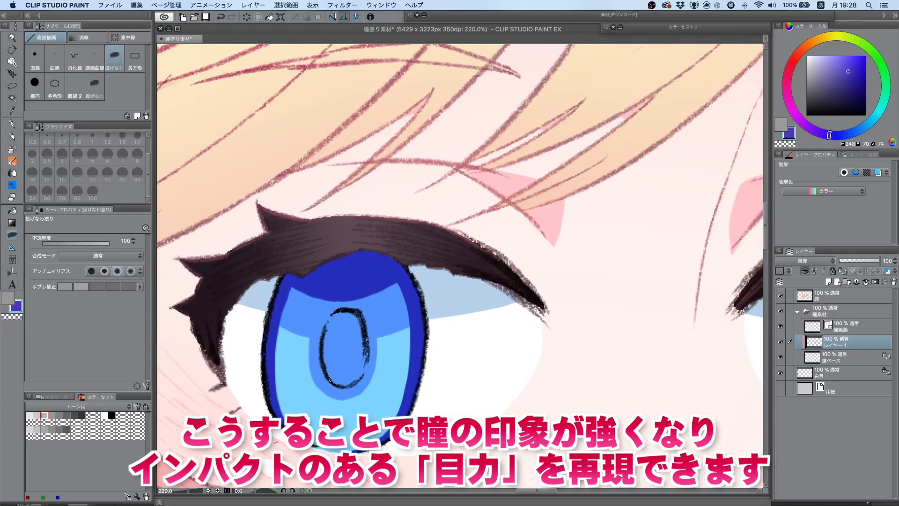
# Step: Fill both pupils with the dark blue, leaving a lighter patch at the bottom of each
pyautogui.moveTo(330, 381)
pyautogui.mouseDown()
pyautogui.moveTo(324, 363)
pyautogui.moveTo(330, 381)
pyautogui.mouseUp()
pyautogui.moveTo(543, 306); pyautogui.dragTo(206, 304)
pyautogui.moveTo(494, 356); pyautogui.dragTo(489, 327)
pyautogui.scroll(-4, 562, 281)
pyautogui.scroll(2, 458, 265)
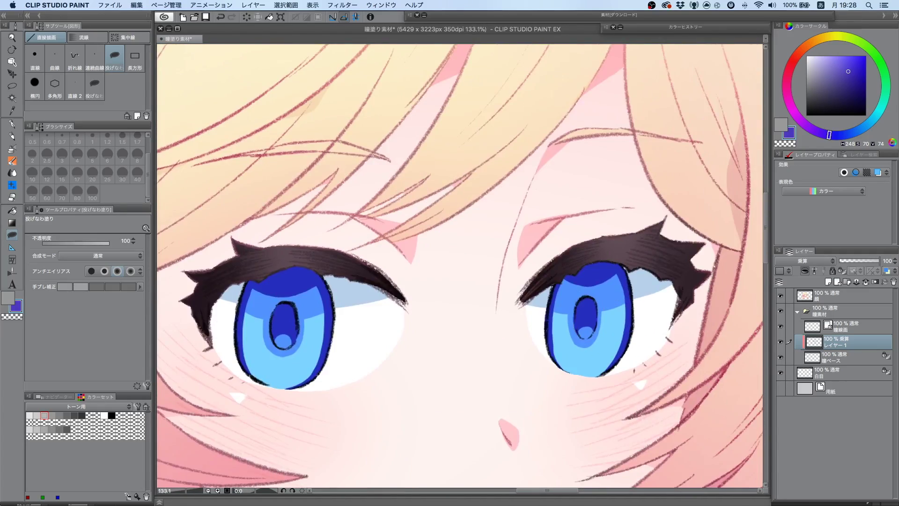
# Step: Add another new layer above レイヤー 1, clip it to 瞳ベース and set its blending mode to Multiply (乗算)
pyautogui.scroll(-1, 460, 265)
pyautogui.moveTo(384, 300); pyautogui.dragTo(463, 249)
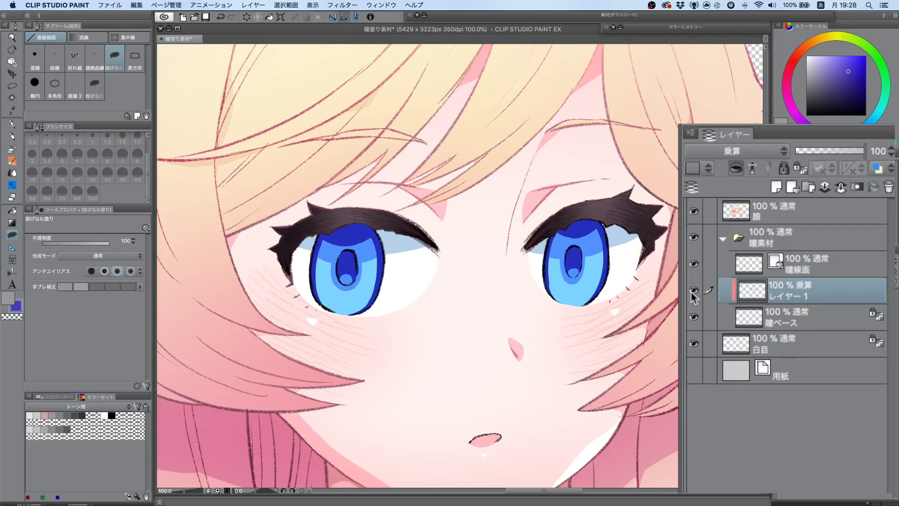
pyautogui.click(776, 187)
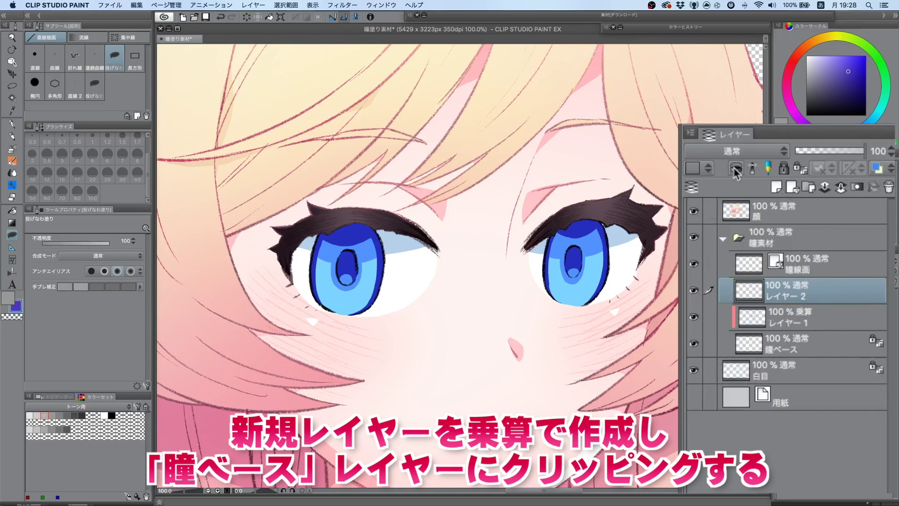
pyautogui.click(708, 153)
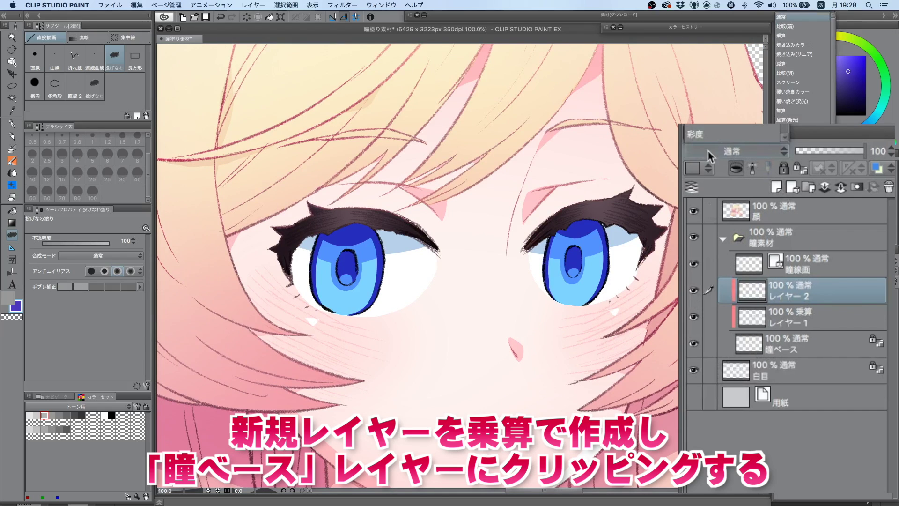
pyautogui.click(779, 37)
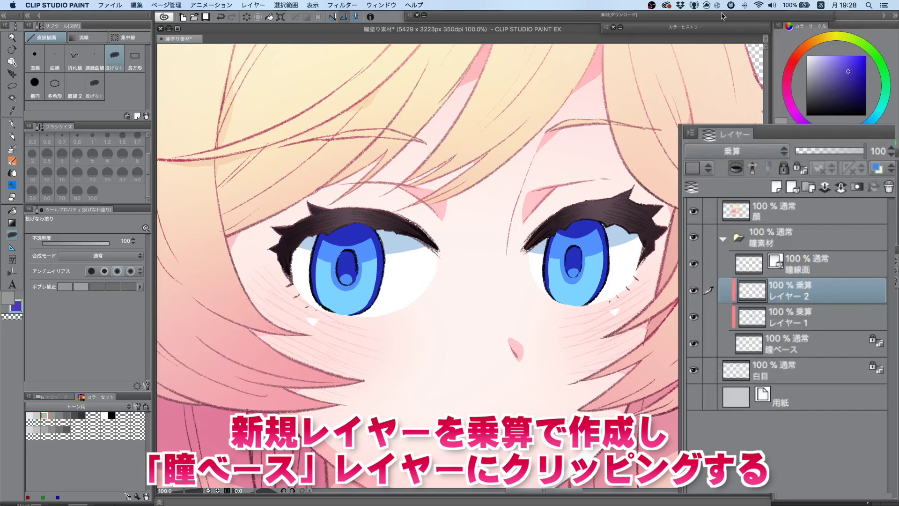
# Step: Shade the upper half of both irises with the soft airbrush at size 12 in deep purple (H 269, S 100, V 64)
pyautogui.click(806, 120)
pyautogui.moveTo(860, 75); pyautogui.dragTo(867, 77)
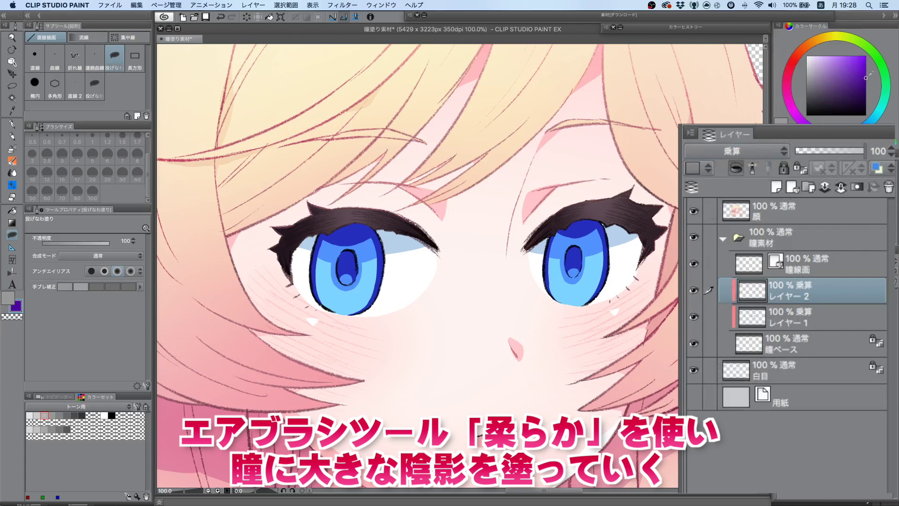
pyautogui.click(10, 147)
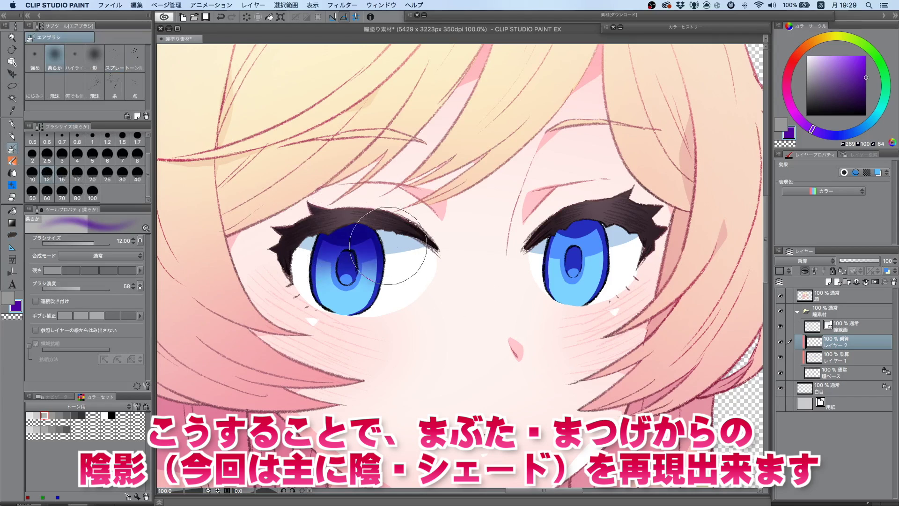
pyautogui.moveTo(388, 246); pyautogui.dragTo(295, 242)
pyautogui.moveTo(542, 234)
pyautogui.mouseDown()
pyautogui.moveTo(615, 252)
pyautogui.moveTo(568, 218)
pyautogui.moveTo(518, 232)
pyautogui.mouseUp()
# Step: Soften the purple shading around both pupils using the transparent colour with the soft airbrush at size 8
pyautogui.click(11, 317)
pyautogui.click(137, 155)
pyautogui.moveTo(323, 260); pyautogui.dragTo(378, 276)
pyautogui.moveTo(599, 276)
pyautogui.mouseDown()
pyautogui.moveTo(595, 293)
pyautogui.moveTo(554, 272)
pyautogui.mouseUp()
# Step: Compare the eyes with the airbrushed レイヤー 2 hidden and shown
pyautogui.moveTo(237, 359); pyautogui.dragTo(239, 341)
pyautogui.click(780, 342)
pyautogui.click(780, 341)
pyautogui.click(780, 342)
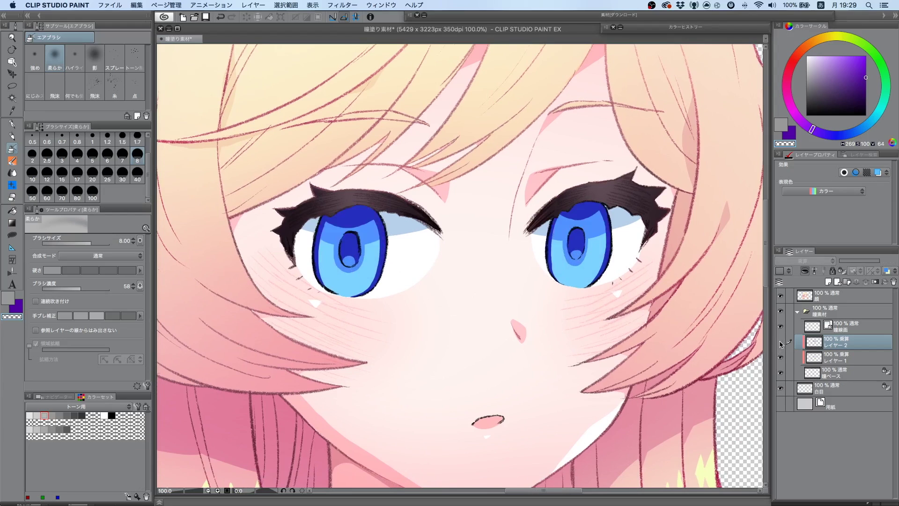
pyautogui.click(780, 342)
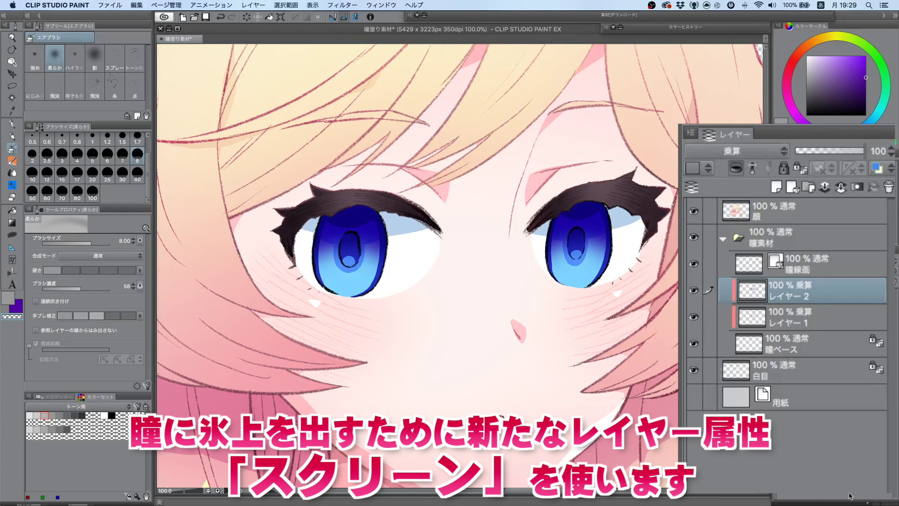
# Step: Add a new clipped layer above レイヤー 2 and set its blending mode to Screen (スクリーン)
pyautogui.click(777, 187)
pyautogui.click(718, 151)
pyautogui.click(781, 83)
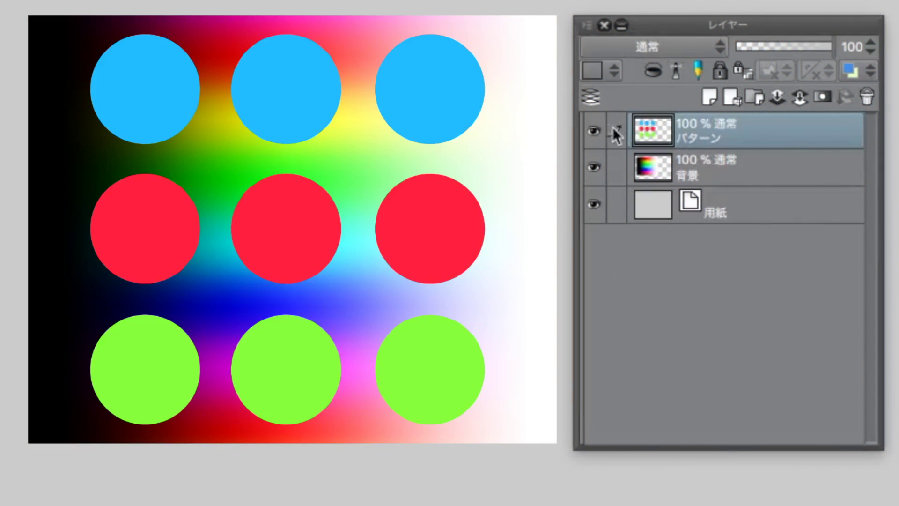
# Step: In the circle-pattern sample, compare the canvas with the パターン layer hidden and shown in Normal mode
pyautogui.click(595, 135)
pyautogui.click(595, 134)
pyautogui.click(595, 134)
pyautogui.click(595, 135)
# Step: Set the パターン layer's blending mode to Multiply (乗算) and compare the canvas with it hidden and shown
pyautogui.click(651, 48)
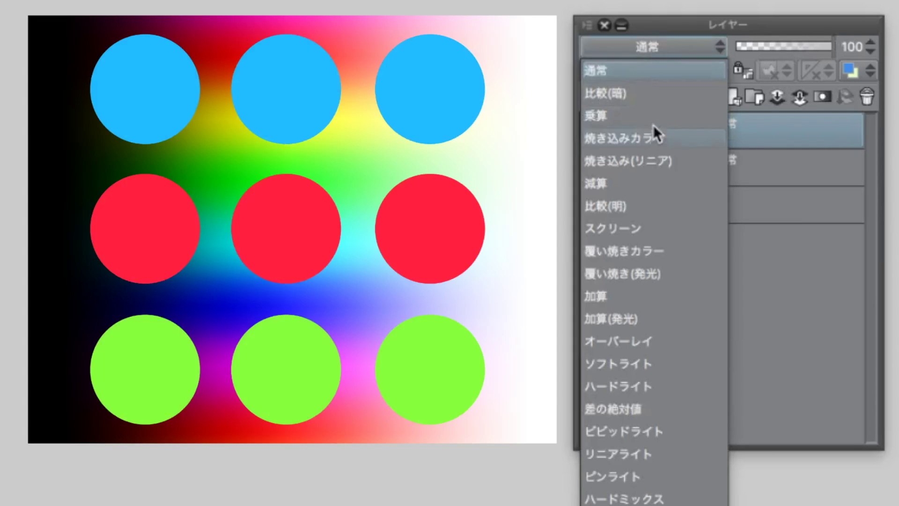
pyautogui.click(655, 124)
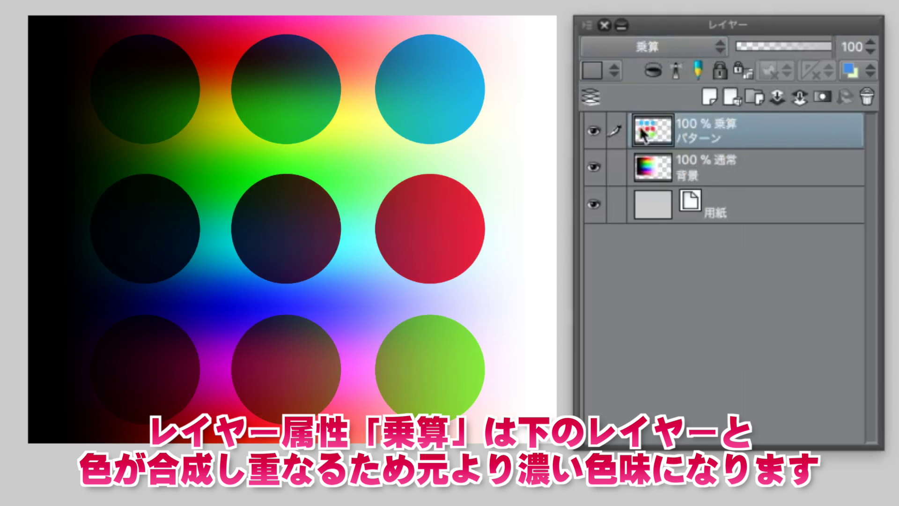
pyautogui.click(592, 133)
pyautogui.click(592, 133)
pyautogui.click(592, 134)
pyautogui.click(590, 131)
# Step: Set the パターン layer's blending mode to Screen (スクリーン) and compare the canvas with it hidden and shown
pyautogui.click(649, 44)
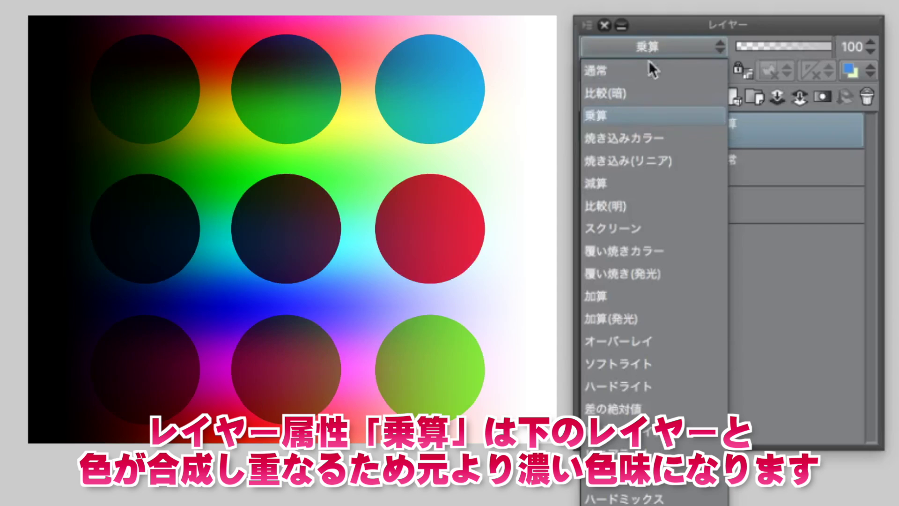
pyautogui.click(651, 233)
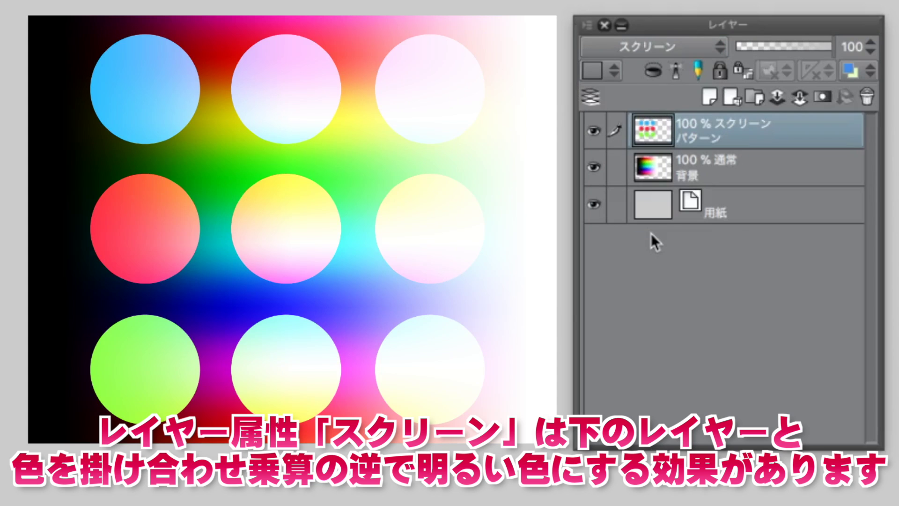
pyautogui.click(591, 131)
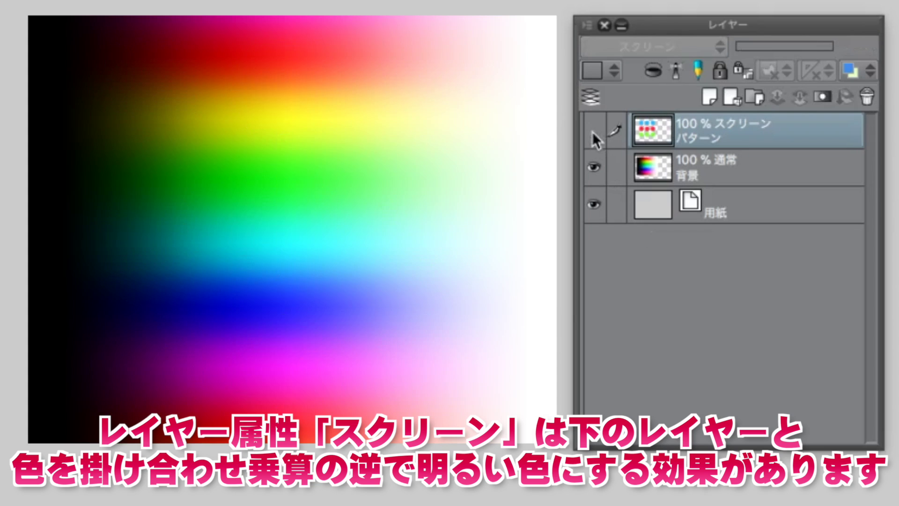
pyautogui.click(592, 131)
pyautogui.click(592, 131)
pyautogui.click(591, 131)
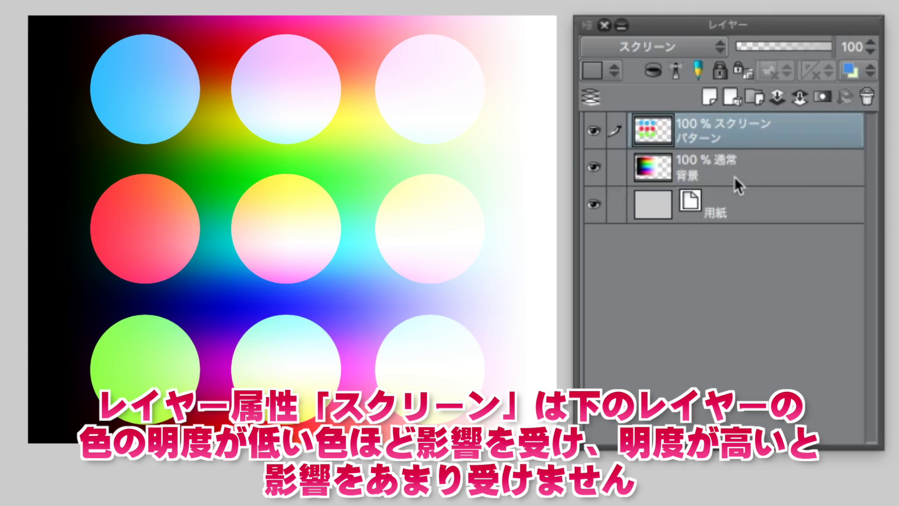
# Step: Paste the イラスト layer above 背景 as a clipped layer and check it with the パターン layer hidden and shown
pyautogui.click(734, 177)
pyautogui.press('super+v')
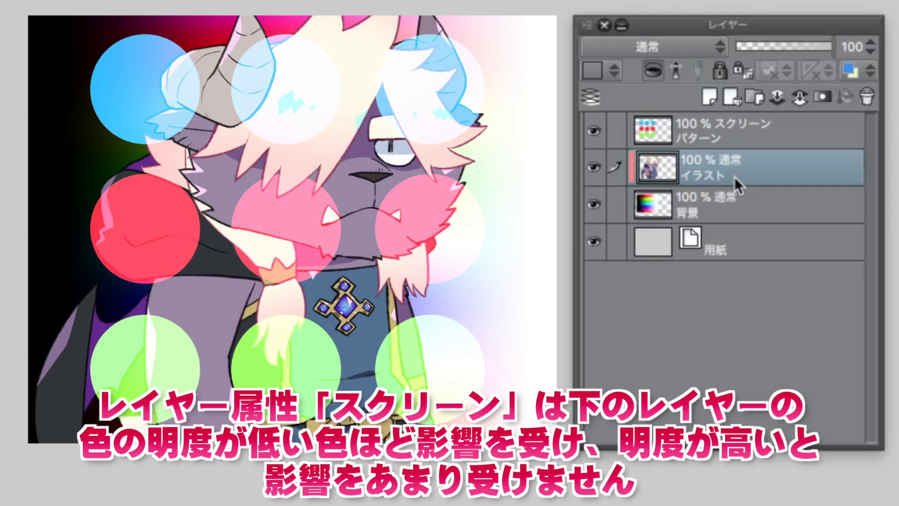
pyautogui.click(594, 134)
pyautogui.click(593, 134)
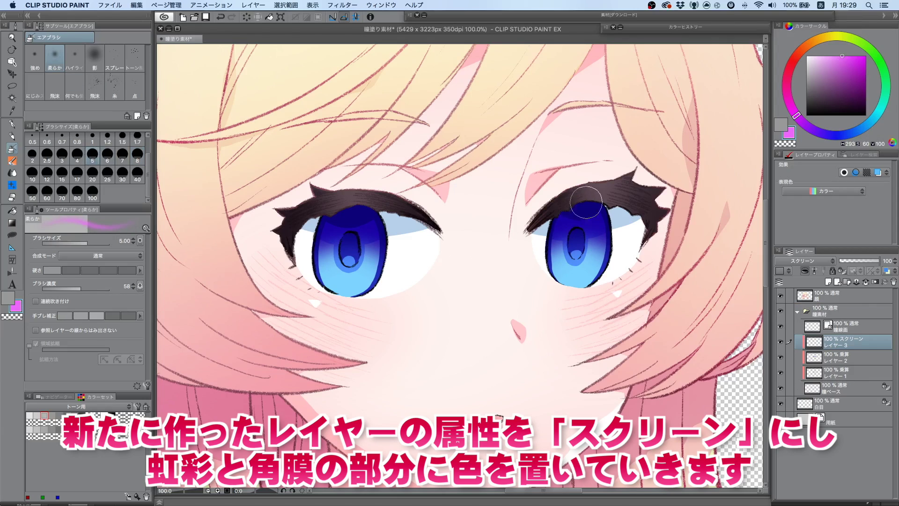
# Step: Back in the eye artwork, airbrush a size-6 magenta glow on the tops of both irises and a size-3 green glow on their lower parts
pyautogui.moveTo(565, 211); pyautogui.dragTo(587, 206)
pyautogui.moveTo(340, 213); pyautogui.dragTo(363, 209)
pyautogui.moveTo(883, 99); pyautogui.dragTo(885, 76)
pyautogui.click(846, 56)
pyautogui.click(62, 155)
pyautogui.moveTo(567, 278); pyautogui.dragTo(580, 269)
pyautogui.moveTo(349, 274); pyautogui.dragTo(354, 286)
pyautogui.click(861, 42)
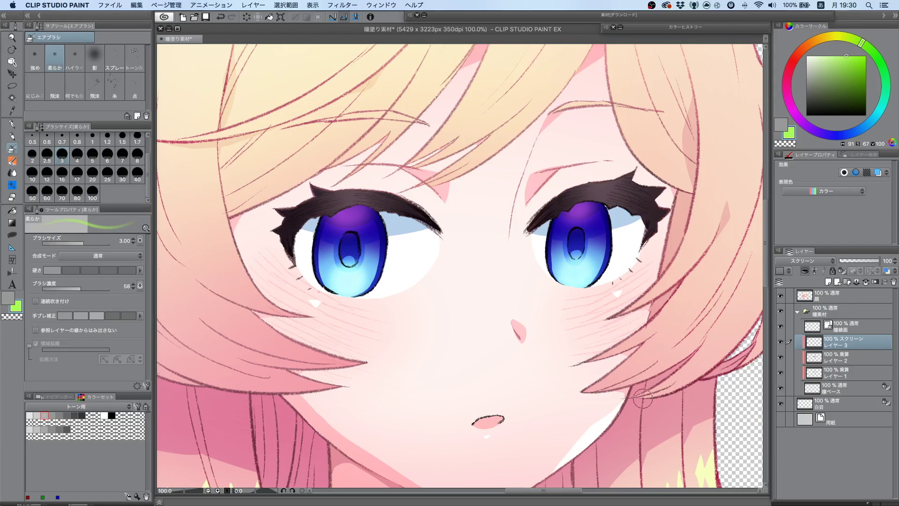
# Step: Hide レイヤー 1, 2 and 3 and show them again one by one to review how the eye colouring builds up
pyautogui.moveTo(780, 345); pyautogui.dragTo(781, 373)
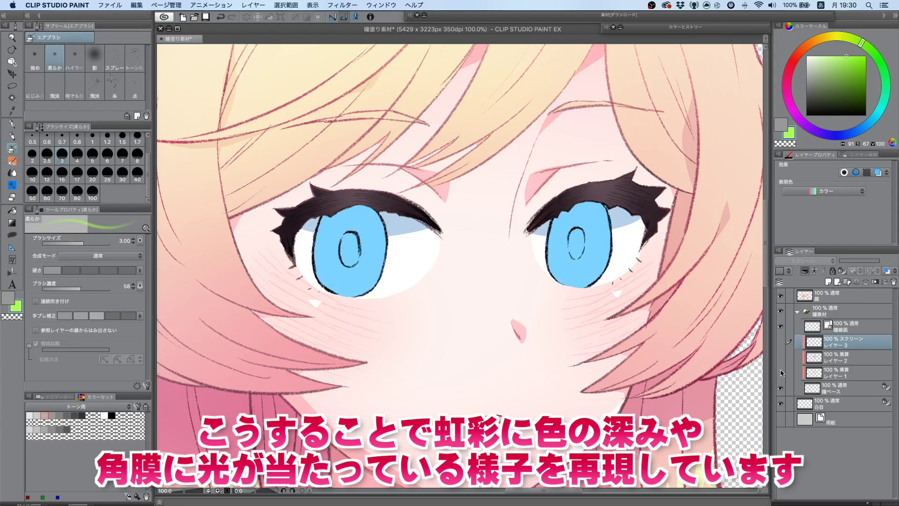
pyautogui.click(781, 373)
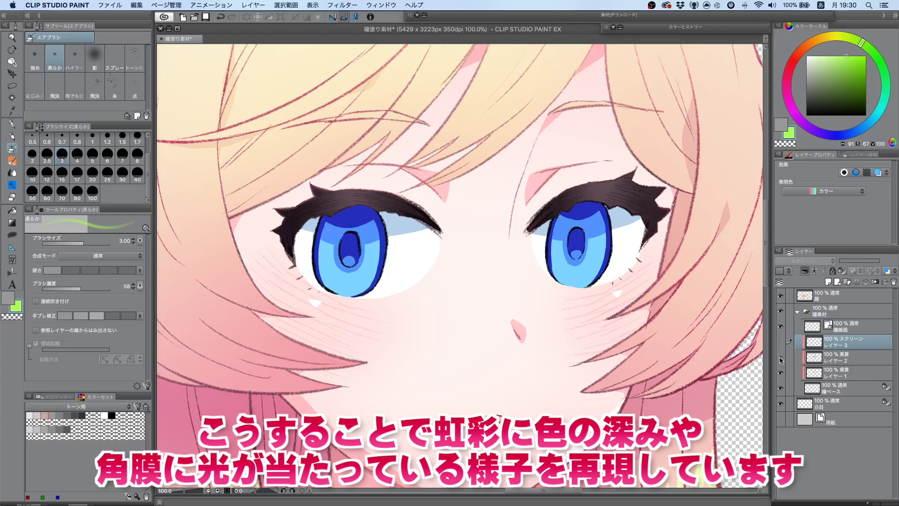
pyautogui.click(780, 358)
pyautogui.click(781, 342)
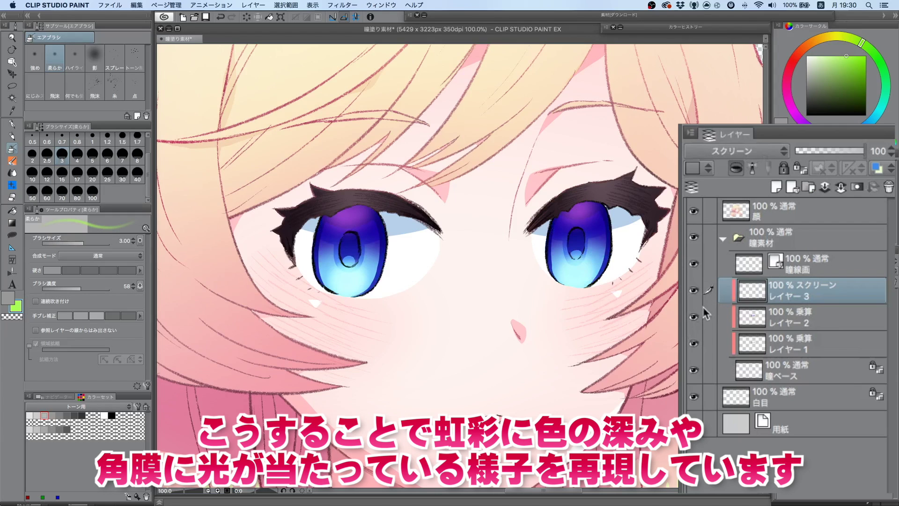
# Step: Create a new layer above the 瞳線画 layer and clip it to that layer
pyautogui.click(796, 264)
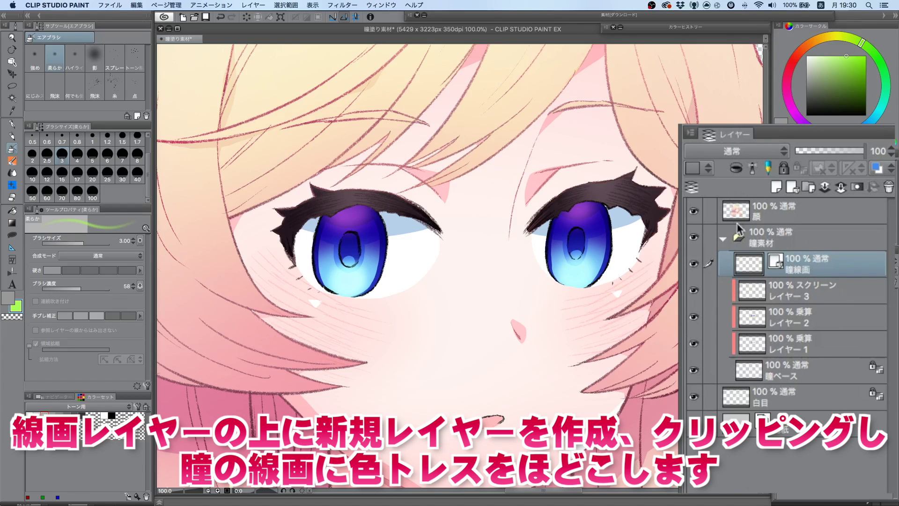
pyautogui.click(776, 189)
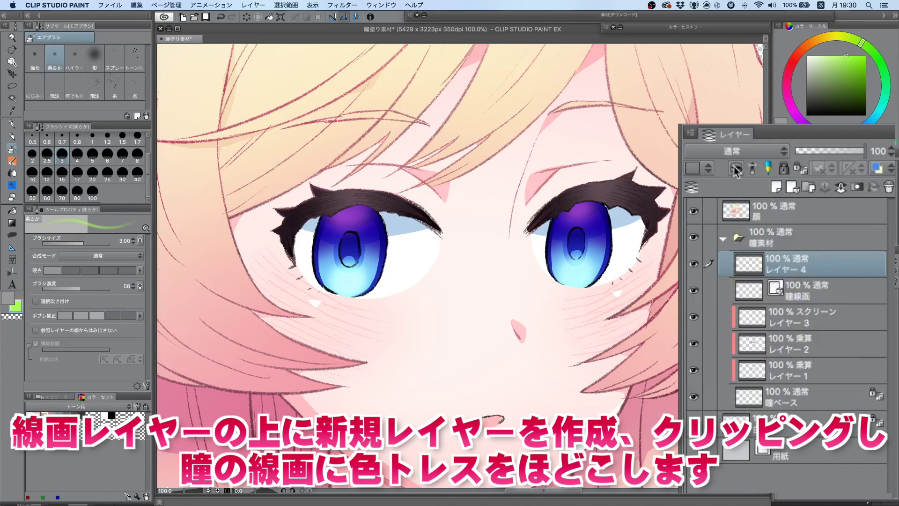
pyautogui.click(736, 168)
# Step: Airbrush the iris line art of both eyes deep purple at brush size 5 and compare with レイヤー 4 hidden and shown
pyautogui.moveTo(793, 64); pyautogui.dragTo(791, 107)
pyautogui.moveTo(846, 55); pyautogui.dragTo(873, 82)
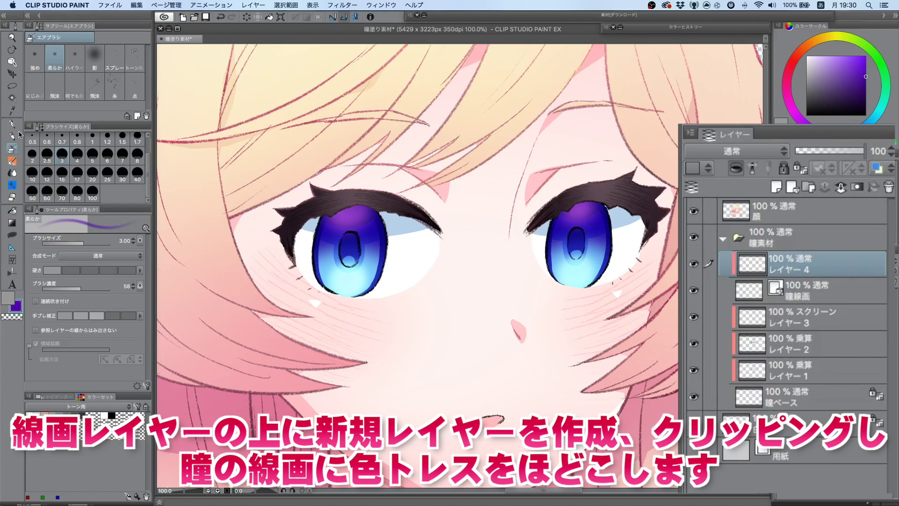
pyautogui.click(92, 155)
pyautogui.moveTo(315, 253); pyautogui.dragTo(333, 292)
pyautogui.moveTo(384, 252); pyautogui.dragTo(363, 294)
pyautogui.moveTo(549, 241); pyautogui.dragTo(554, 278)
pyautogui.scroll(3, 308, 220)
pyautogui.moveTo(319, 316); pyautogui.dragTo(251, 308)
pyautogui.click(779, 327)
pyautogui.click(780, 327)
pyautogui.click(779, 327)
pyautogui.click(779, 327)
pyautogui.scroll(-1, 323, 288)
pyautogui.scroll(-1, 500, 309)
# Step: Create a Normal (通常) layer above レイヤー 4 and dot a bright green highlight on each upper iris with the size-1.5 G-pen
pyautogui.click(828, 281)
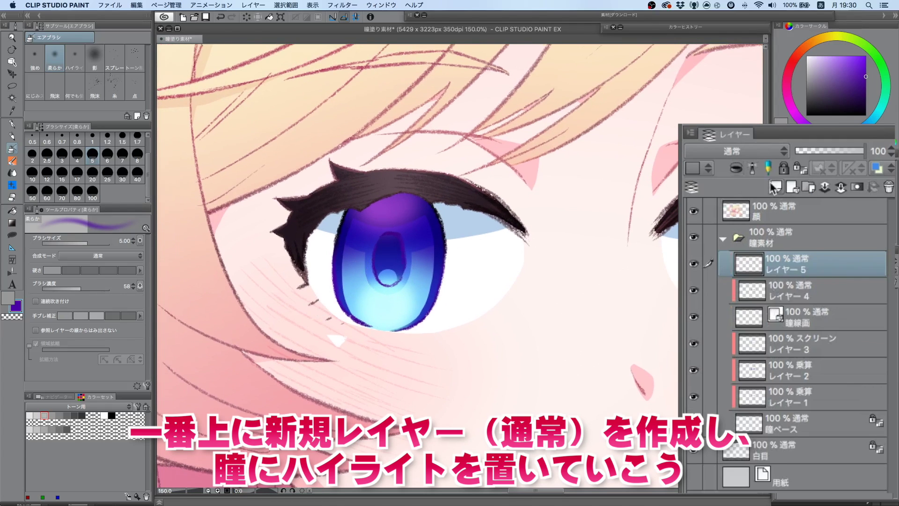
pyautogui.click(840, 36)
pyautogui.click(850, 56)
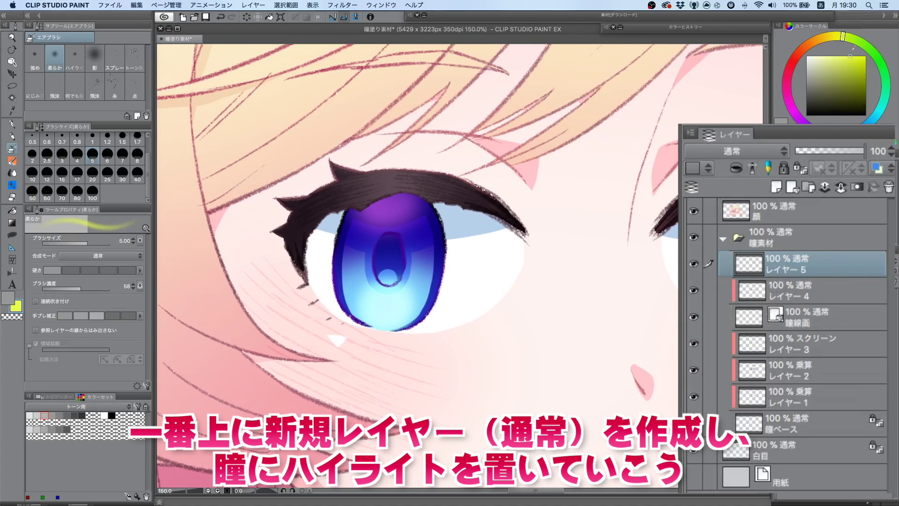
pyautogui.press('p')
pyautogui.scroll(1, 381, 186)
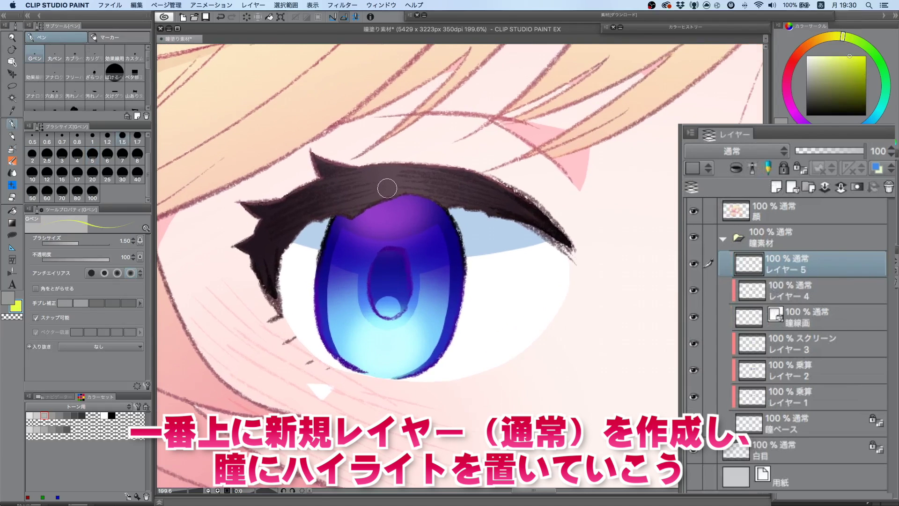
pyautogui.click(863, 41)
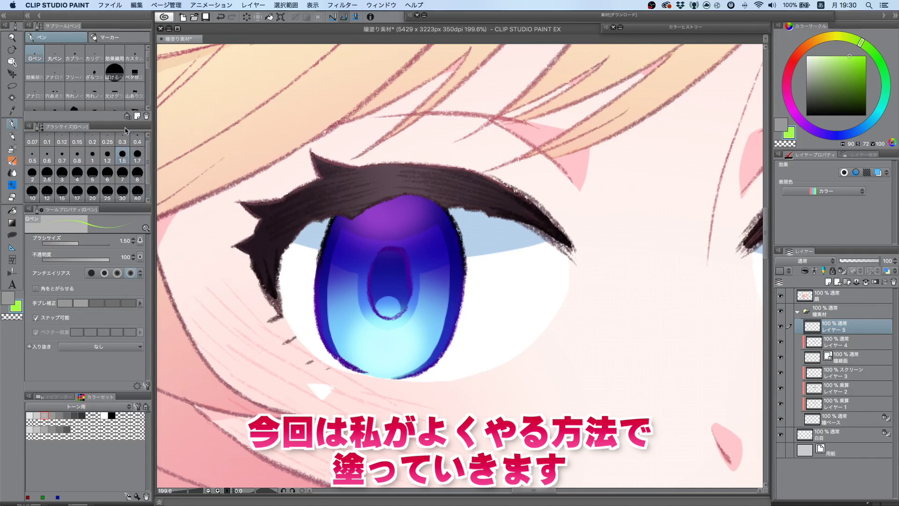
pyautogui.moveTo(394, 208)
pyautogui.mouseDown()
pyautogui.moveTo(391, 220)
pyautogui.moveTo(399, 210)
pyautogui.mouseUp()
pyautogui.scroll(-2, 395, 214)
pyautogui.moveTo(601, 212); pyautogui.dragTo(604, 231)
# Step: Add a small pink dot beneath each green highlight and an orange dot on the lower outer edge of each iris
pyautogui.click(791, 109)
pyautogui.moveTo(295, 232); pyautogui.dragTo(298, 236)
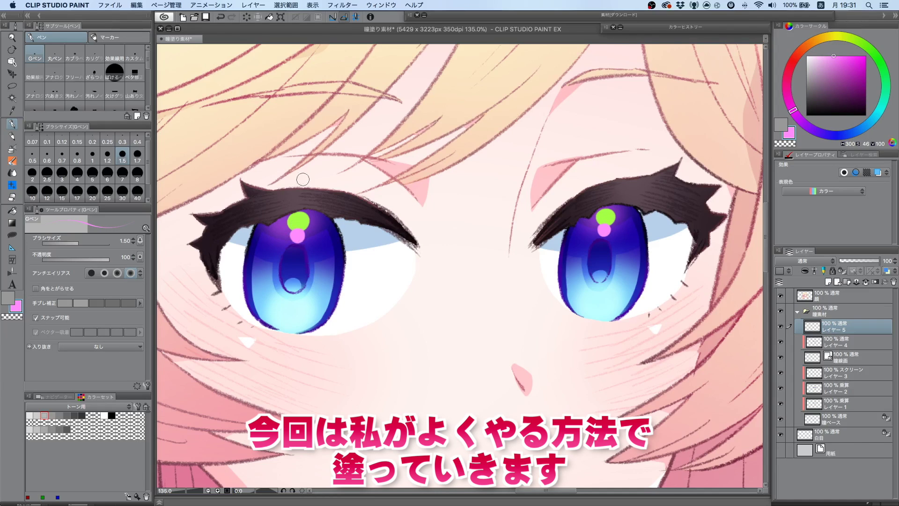
pyautogui.click(824, 37)
pyautogui.moveTo(631, 291); pyautogui.dragTo(635, 295)
pyautogui.moveTo(327, 302); pyautogui.dragTo(332, 307)
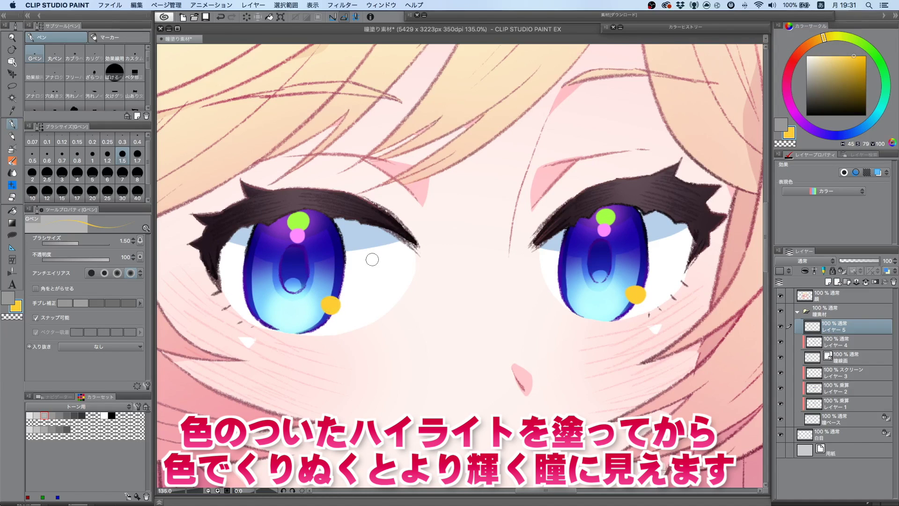
# Step: Fill the centres of the green, pink and orange dots in both eyes with white, leaving coloured rims
pyautogui.keyDown('alt'); pyautogui.click(349, 300); pyautogui.keyUp('alt')
pyautogui.moveTo(298, 221); pyautogui.dragTo(300, 220)
pyautogui.moveTo(296, 234); pyautogui.dragTo(298, 236)
pyautogui.moveTo(329, 304); pyautogui.dragTo(332, 305)
pyautogui.moveTo(605, 215); pyautogui.dragTo(604, 230)
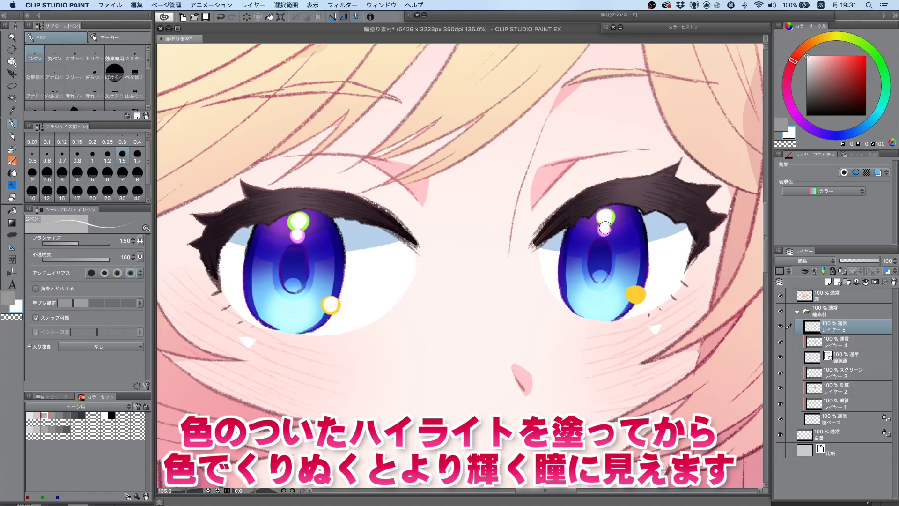
pyautogui.moveTo(631, 292); pyautogui.dragTo(635, 295)
# Step: Hide the highlight layer and レイヤー 1 to 3, and show them again one by one to review the eye colouring
pyautogui.press('super+minus')
pyautogui.press('super+minus')
pyautogui.press('super+minus')
pyautogui.moveTo(298, 375)
pyautogui.mouseDown()
pyautogui.moveTo(352, 381)
pyautogui.moveTo(376, 368)
pyautogui.mouseUp()
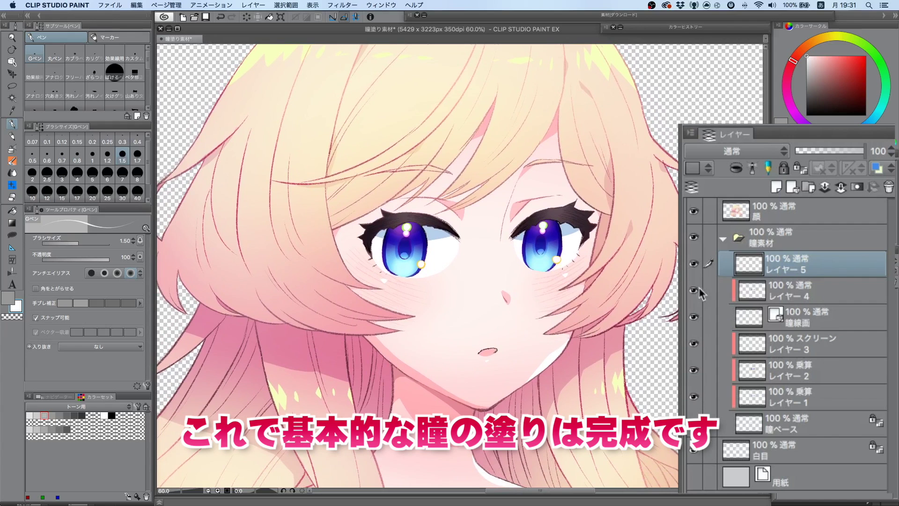
pyautogui.click(693, 264)
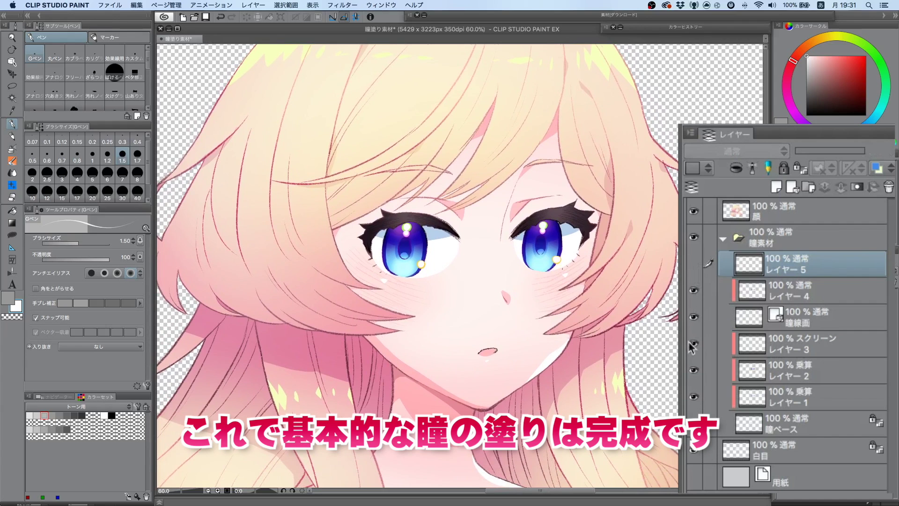
pyautogui.click(694, 371)
pyautogui.click(694, 397)
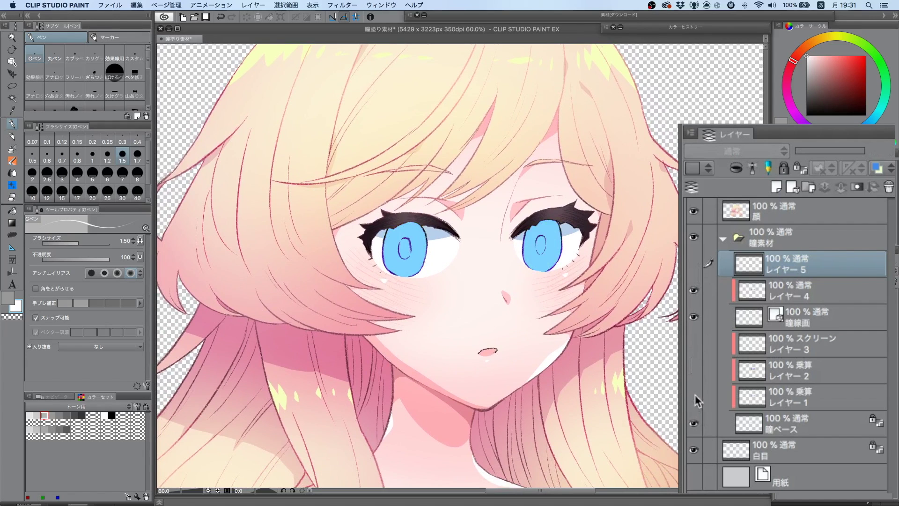
pyautogui.click(693, 397)
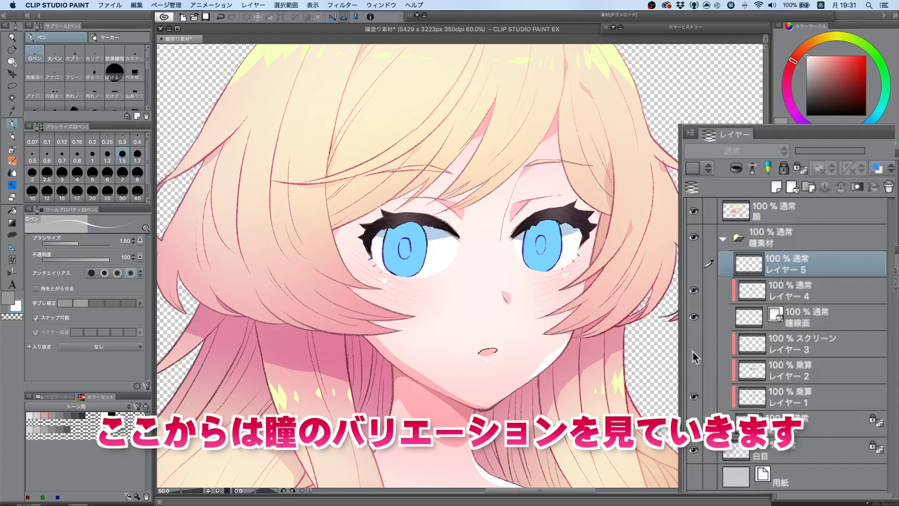
pyautogui.click(694, 370)
pyautogui.click(694, 343)
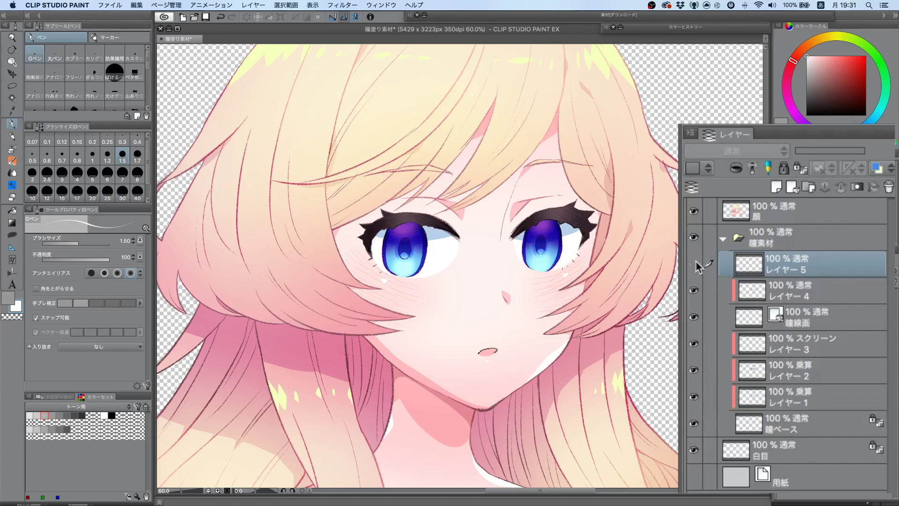
pyautogui.click(694, 265)
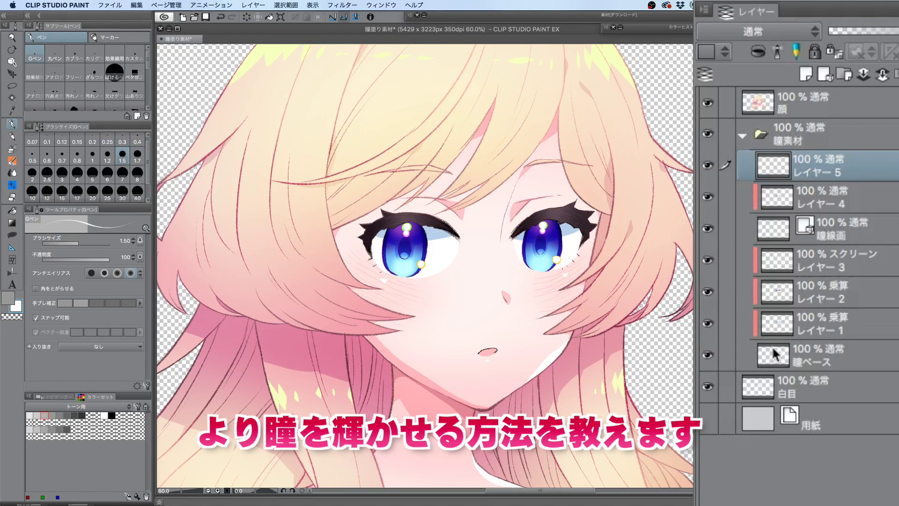
# Step: Create a new clipped Normal layer directly above レイヤー 3
pyautogui.click(827, 260)
pyautogui.click(805, 74)
pyautogui.scroll(5, 399, 236)
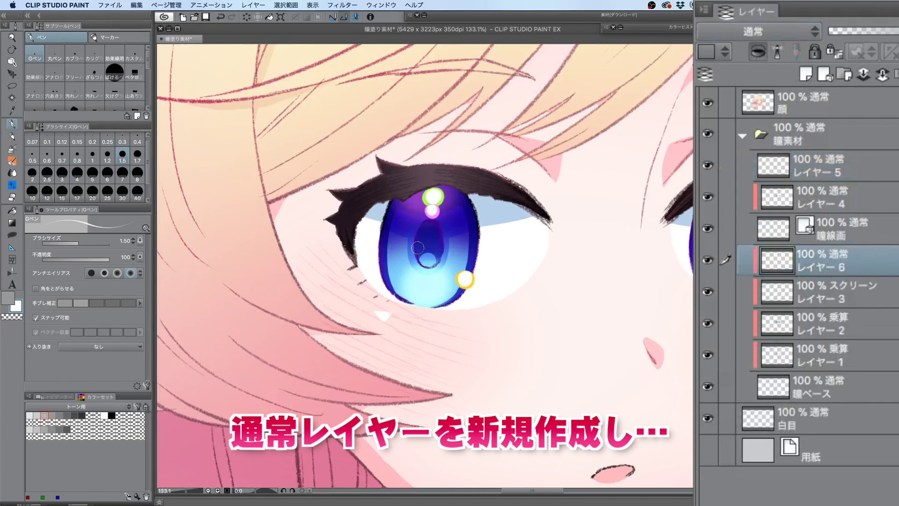
pyautogui.moveTo(442, 302); pyautogui.dragTo(302, 327)
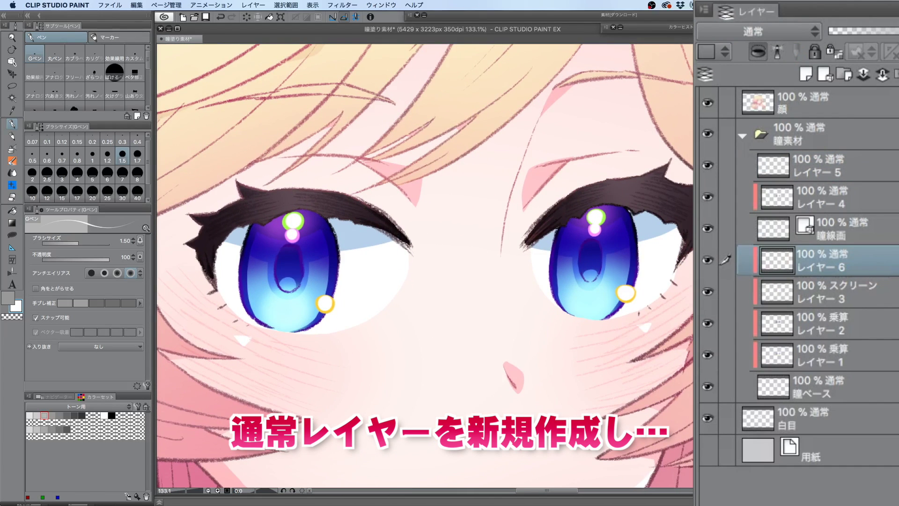
# Step: Scatter small pale yellow star dots across both irises with the G-pen at size 1
pyautogui.click(839, 56)
pyautogui.moveTo(823, 37)
pyautogui.mouseDown()
pyautogui.moveTo(852, 39)
pyautogui.moveTo(844, 36)
pyautogui.mouseUp()
pyautogui.click(92, 156)
pyautogui.scroll(1, 620, 234)
pyautogui.click(620, 233)
pyautogui.click(607, 249)
pyautogui.click(567, 234)
pyautogui.click(566, 283)
pyautogui.click(611, 281)
pyautogui.click(282, 243)
pyautogui.click(216, 240)
pyautogui.click(220, 266)
pyautogui.click(222, 304)
pyautogui.click(197, 290)
pyautogui.click(276, 282)
pyautogui.click(553, 256)
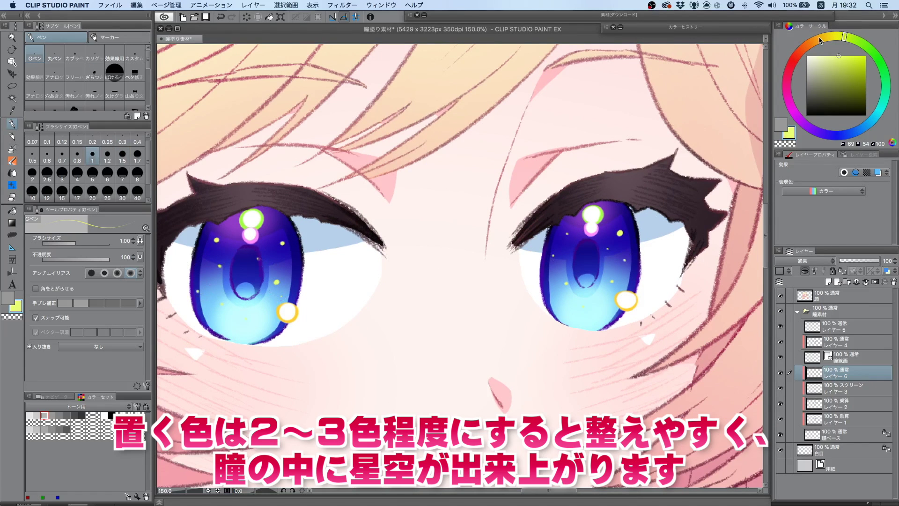
# Step: Scatter light pink dots (H 305, S 37, V 100) among the yellow ones in both irises
pyautogui.click(791, 107)
pyautogui.click(831, 61)
pyautogui.click(829, 55)
pyautogui.click(619, 250)
pyautogui.click(615, 213)
pyautogui.click(567, 245)
pyautogui.click(571, 311)
pyautogui.click(596, 288)
pyautogui.click(595, 260)
pyautogui.click(277, 230)
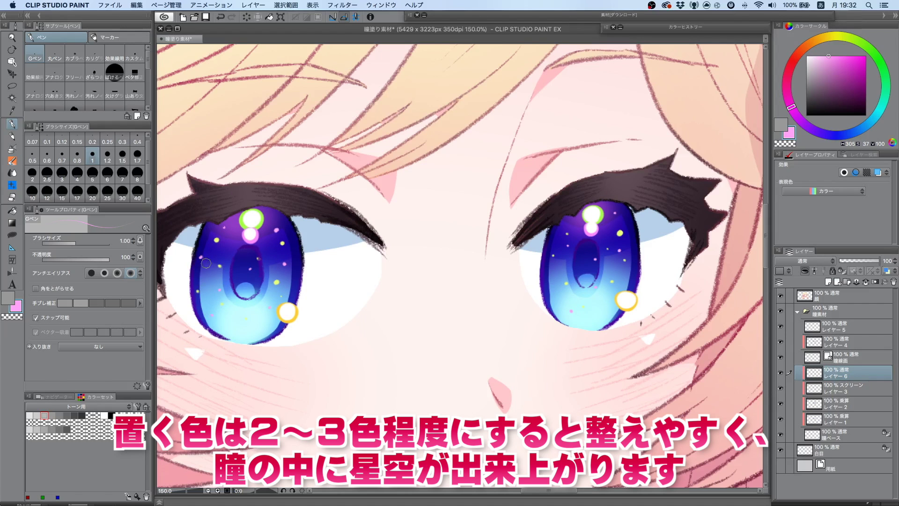
# Step: With レイヤー 6 hidden, add a clipped Screen (スクリーン) layer above it and paint triangle sparkles on both irises with the size-8 きらり三角 brush
pyautogui.scroll(-2, 209, 270)
pyautogui.scroll(-1, 208, 270)
pyautogui.moveTo(209, 270); pyautogui.dragTo(345, 272)
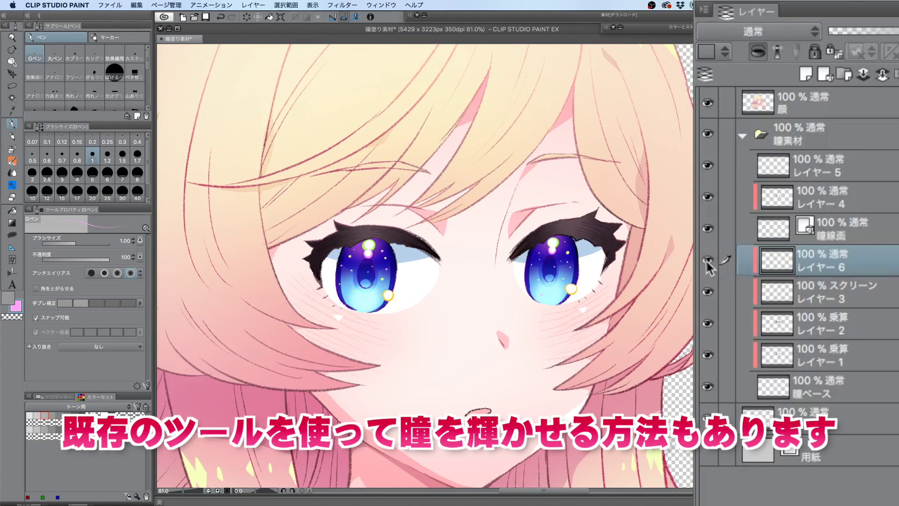
pyautogui.click(806, 73)
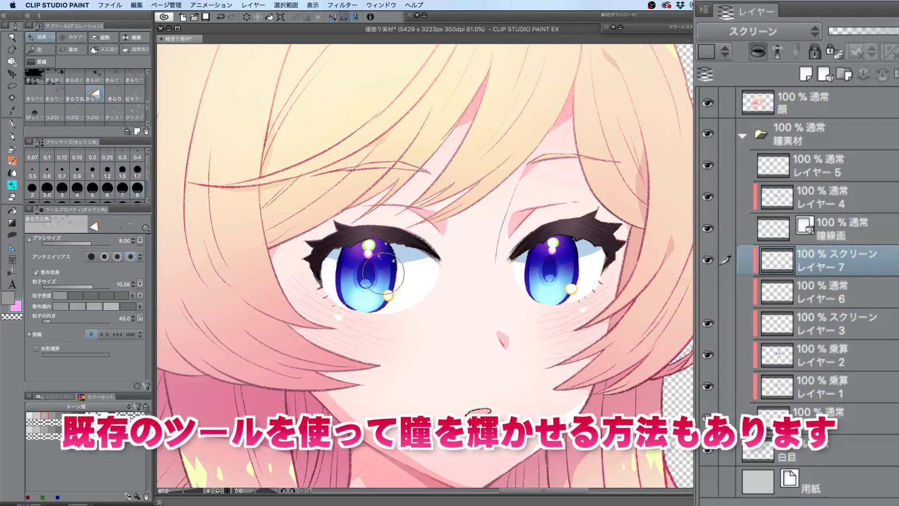
pyautogui.moveTo(379, 263)
pyautogui.mouseDown()
pyautogui.moveTo(370, 290)
pyautogui.moveTo(356, 267)
pyautogui.moveTo(344, 276)
pyautogui.moveTo(343, 258)
pyautogui.mouseUp()
pyautogui.moveTo(579, 248)
pyautogui.mouseDown()
pyautogui.moveTo(564, 282)
pyautogui.moveTo(535, 275)
pyautogui.moveTo(550, 249)
pyautogui.moveTo(546, 300)
pyautogui.moveTo(561, 245)
pyautogui.moveTo(535, 267)
pyautogui.moveTo(560, 252)
pyautogui.moveTo(542, 295)
pyautogui.mouseUp()
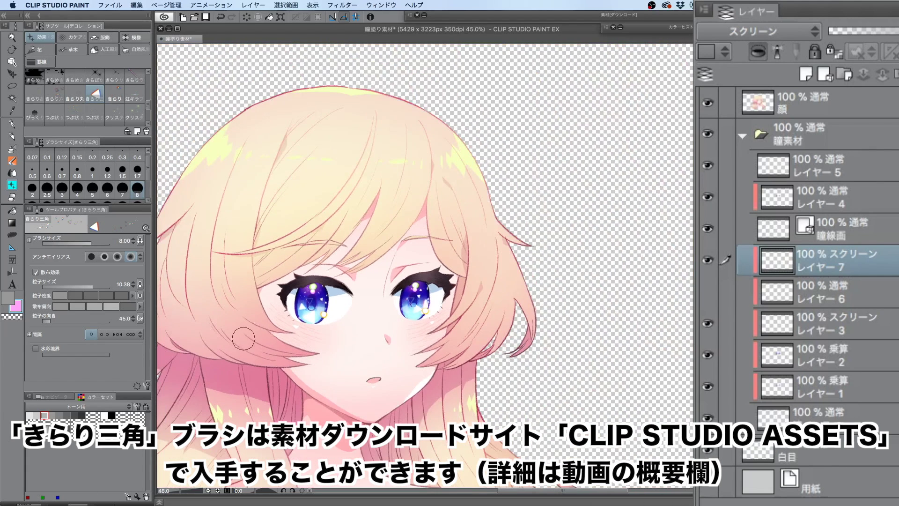
# Step: Inspect the sparkling eyes in the full portrait and up close, and toggle レイヤー 7's visibility to compare
pyautogui.moveTo(246, 355); pyautogui.dragTo(313, 310)
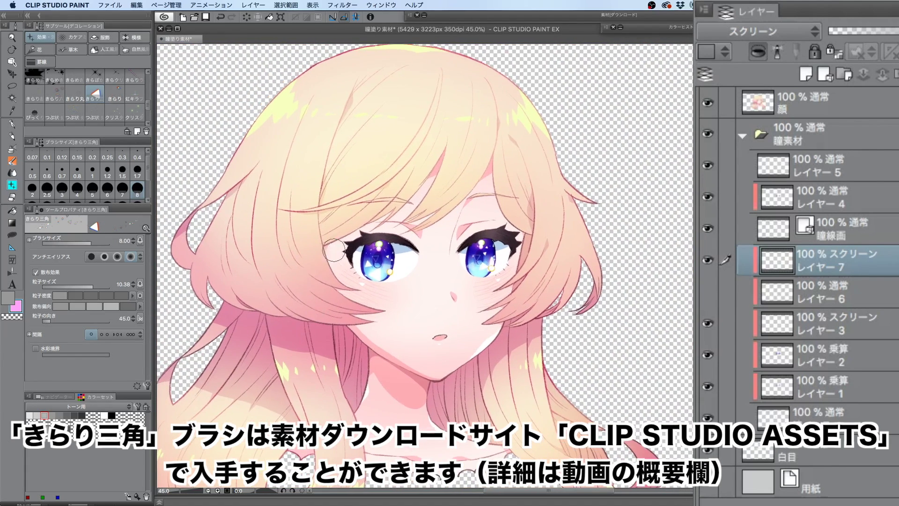
pyautogui.scroll(2, 332, 252)
pyautogui.scroll(3, 331, 253)
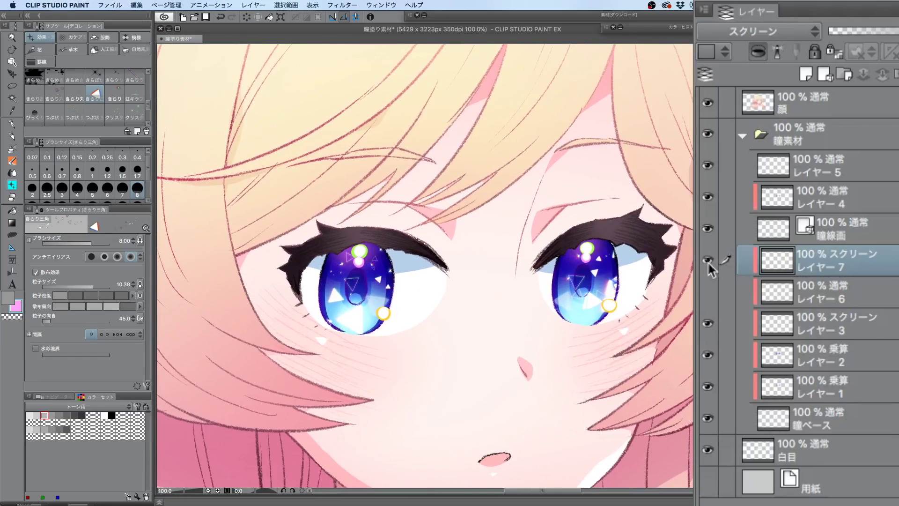
pyautogui.click(707, 260)
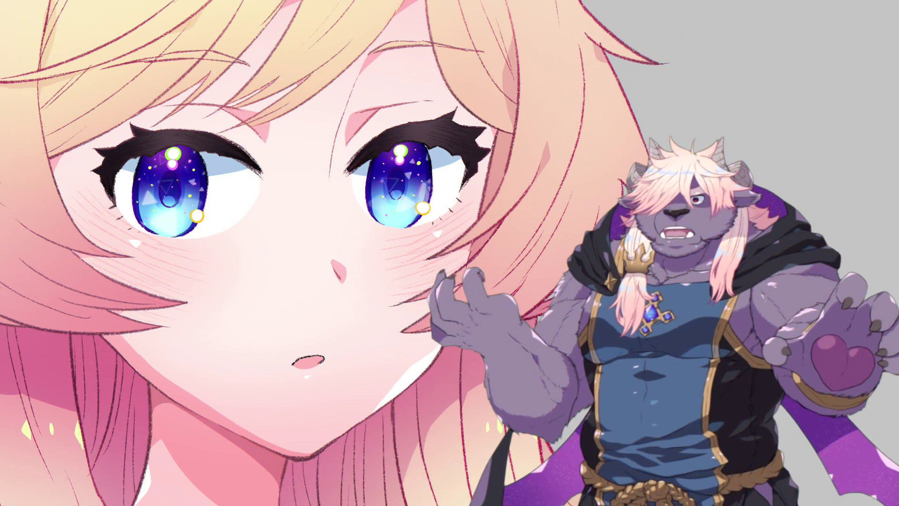